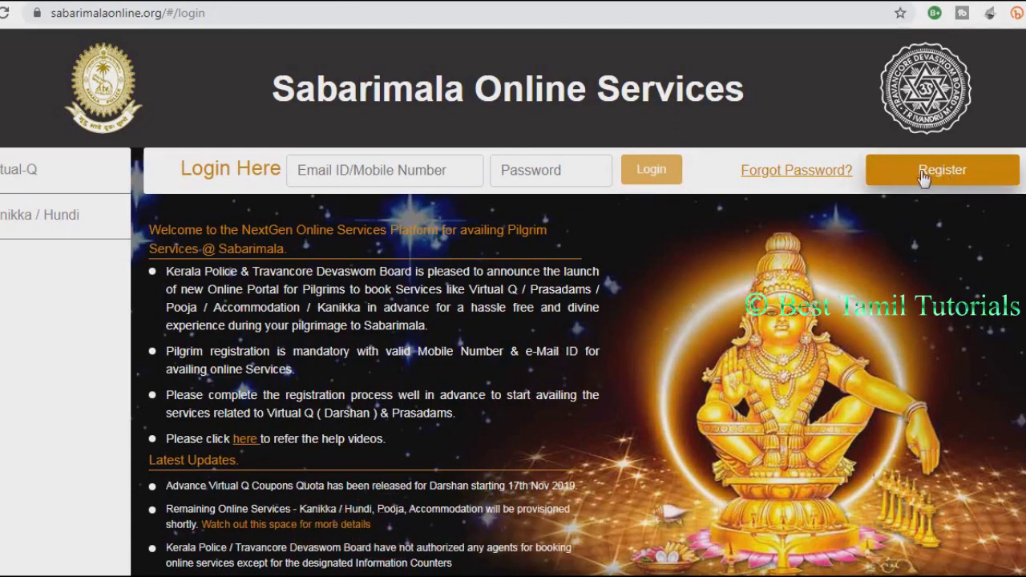
# - Open the new-account registration form with the Register button beside the login fields
pyautogui.click(942, 177)
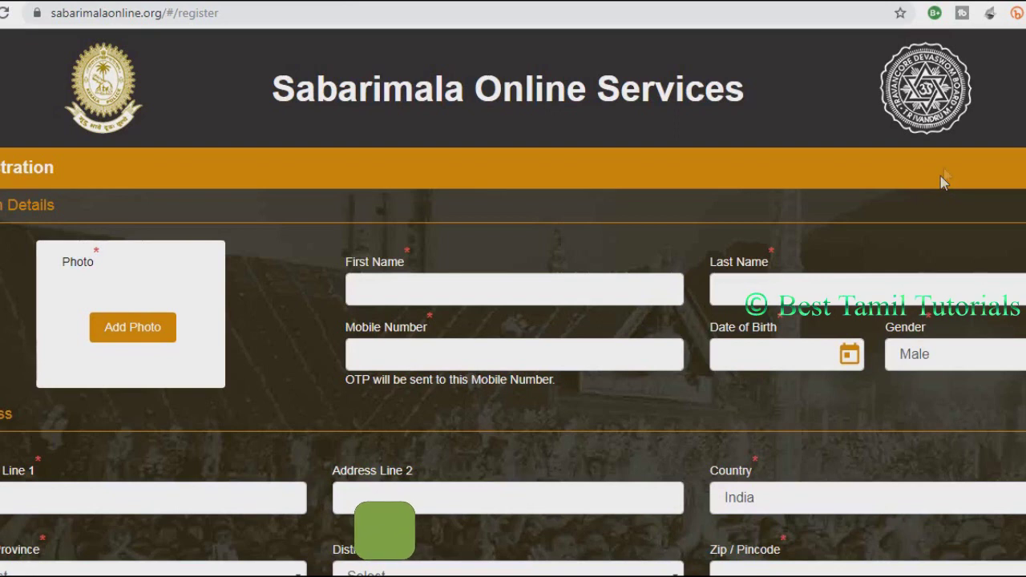
pyautogui.click(155, 336)
# - Pass through First Name, Last Name, Mobile Number and Address Line 2, leaving them empty
pyautogui.click(416, 293)
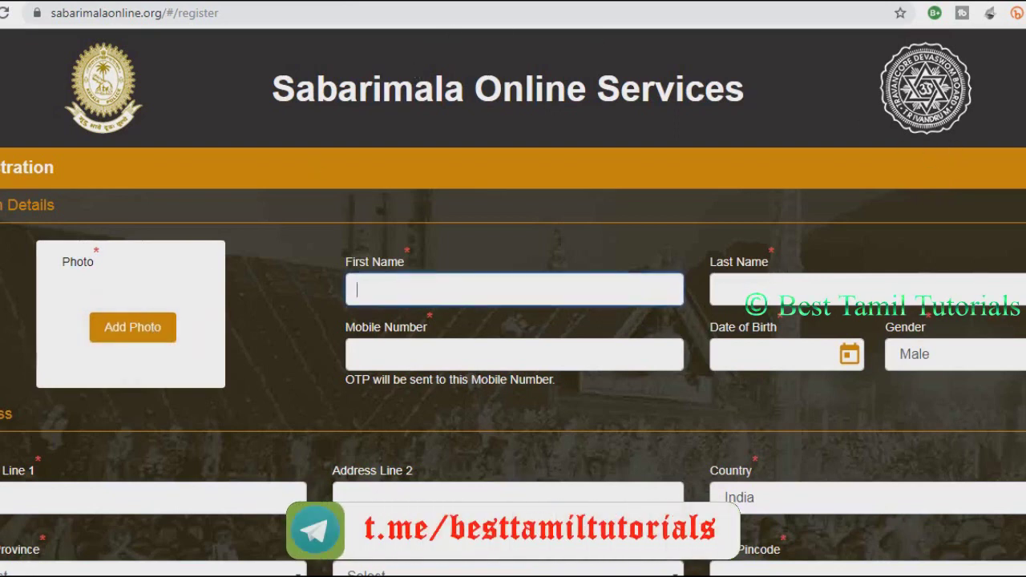
pyautogui.click(755, 284)
pyautogui.click(413, 378)
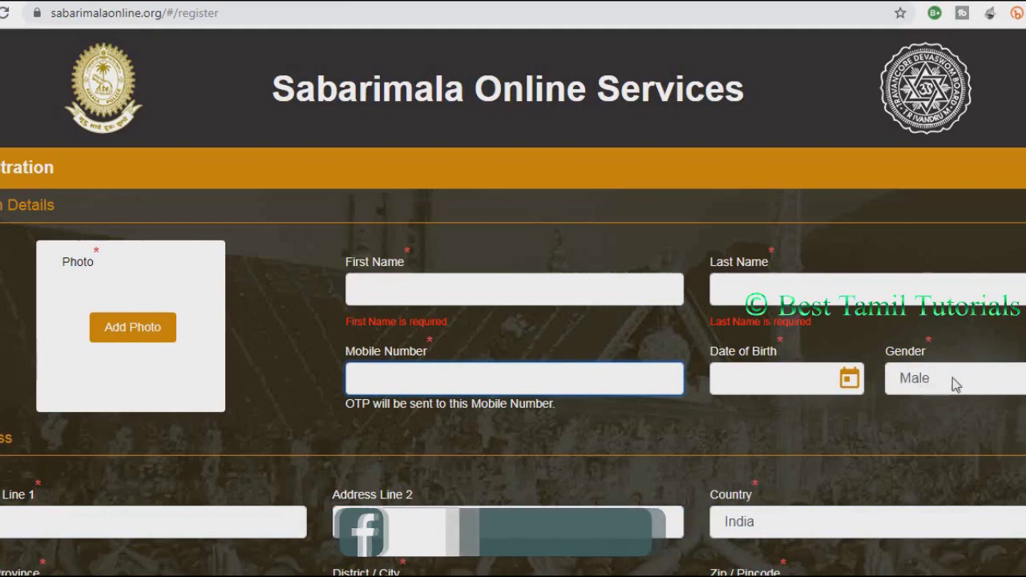
pyautogui.scroll(-2, 952, 378)
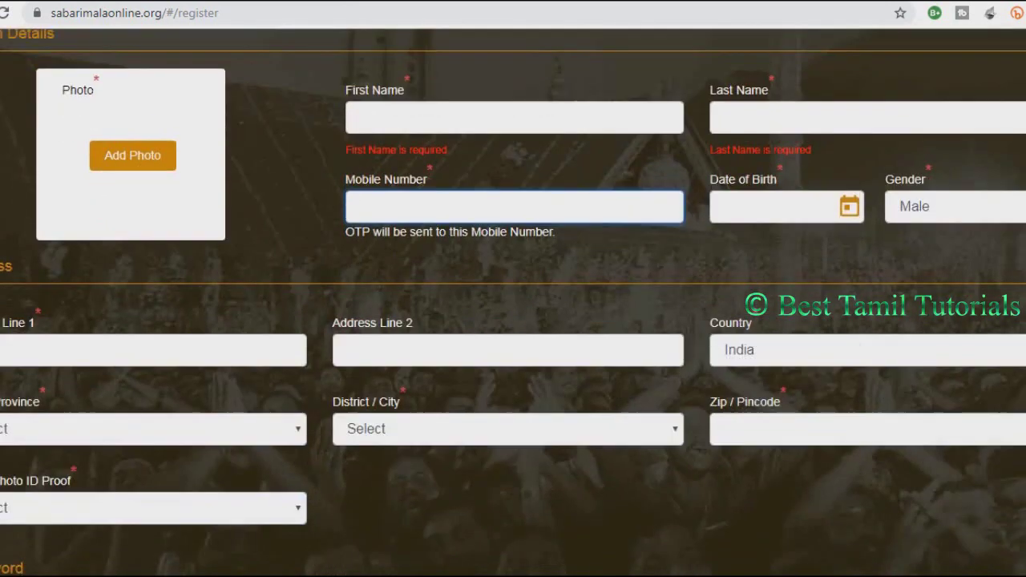
pyautogui.click(96, 357)
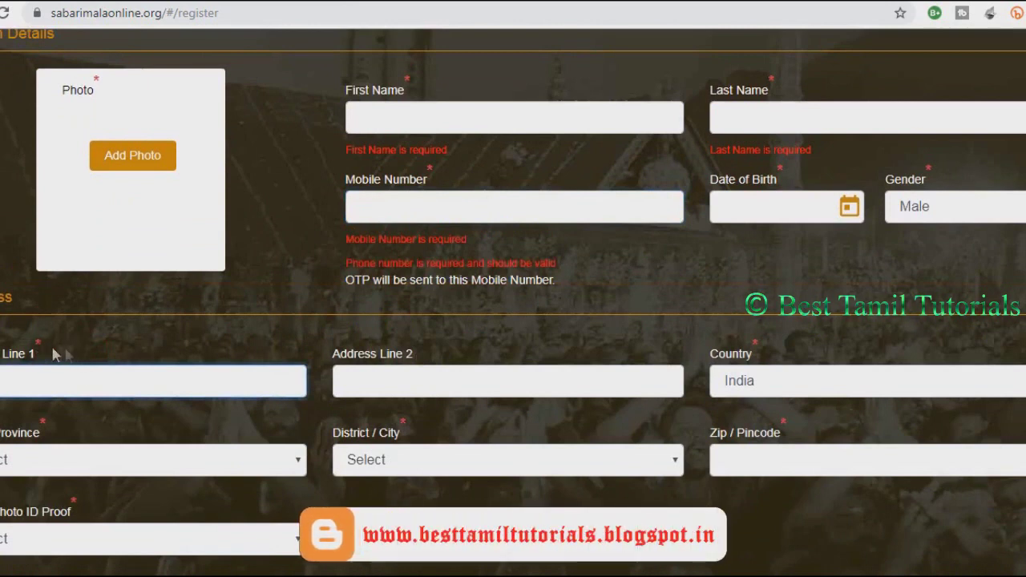
pyautogui.click(393, 387)
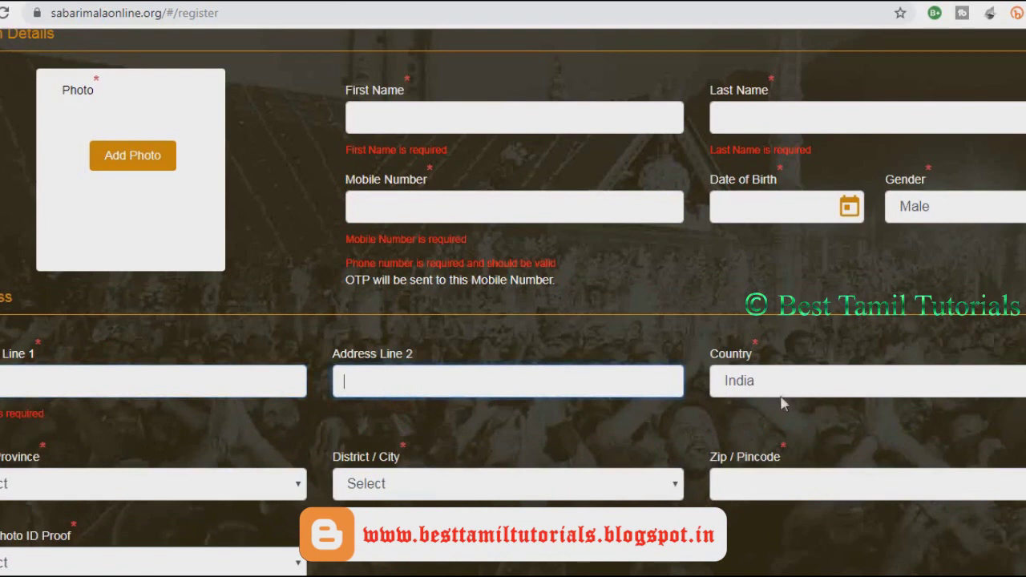
pyautogui.scroll(-2, 195, 444)
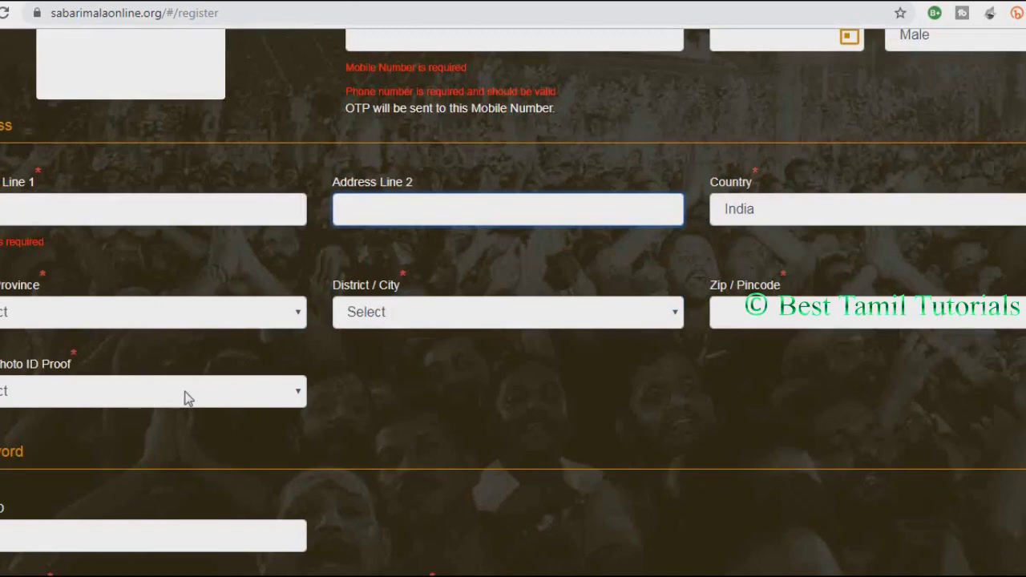
# - Choose Aadhaar as the photo ID proof and go to the Photo ID Number field
pyautogui.click(245, 392)
pyautogui.scroll(-2, 394, 403)
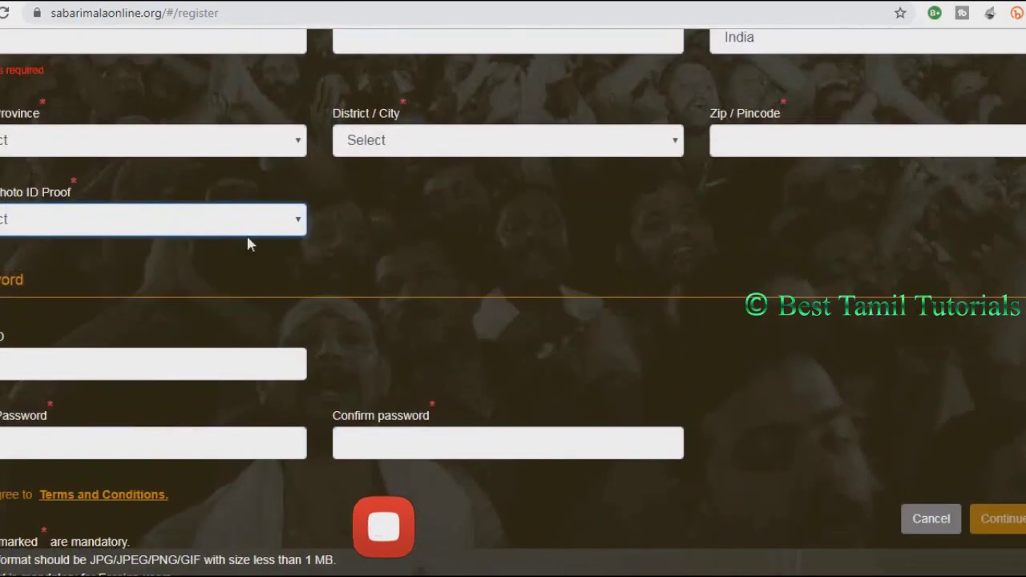
pyautogui.click(245, 221)
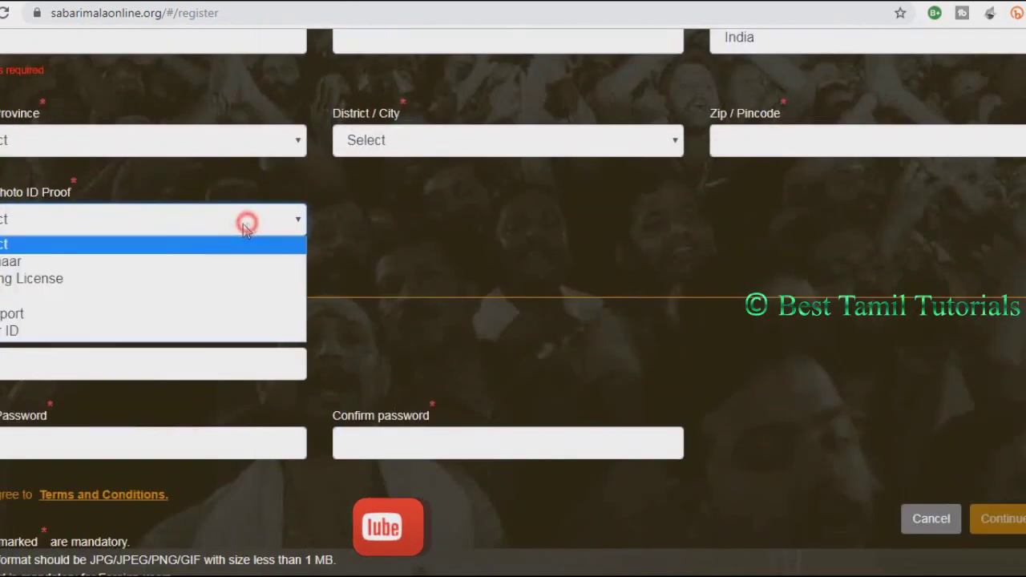
pyautogui.click(104, 263)
pyautogui.click(386, 222)
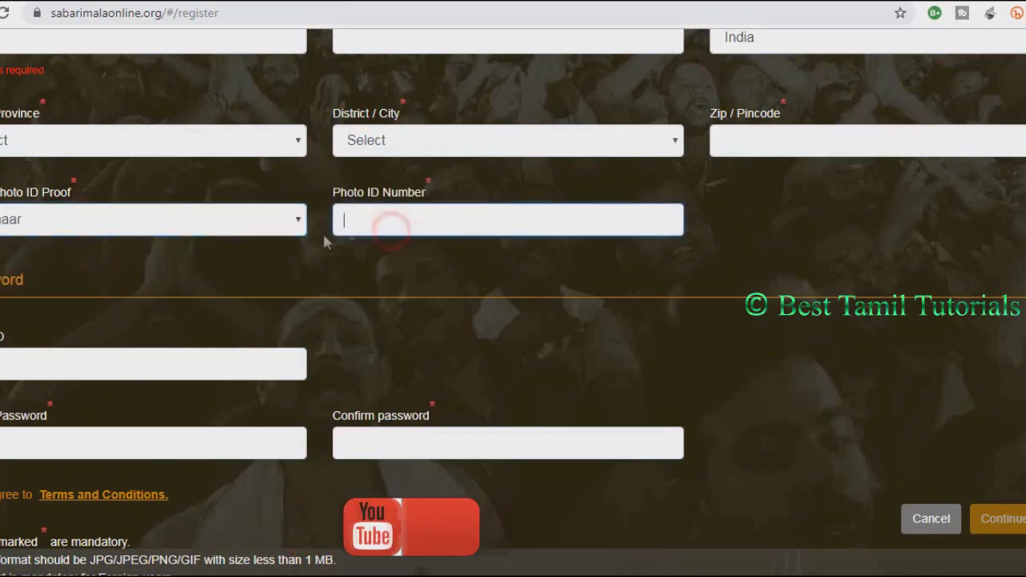
# - Change the photo ID proof to Driving License and fill in the Photo ID Number
pyautogui.click(282, 220)
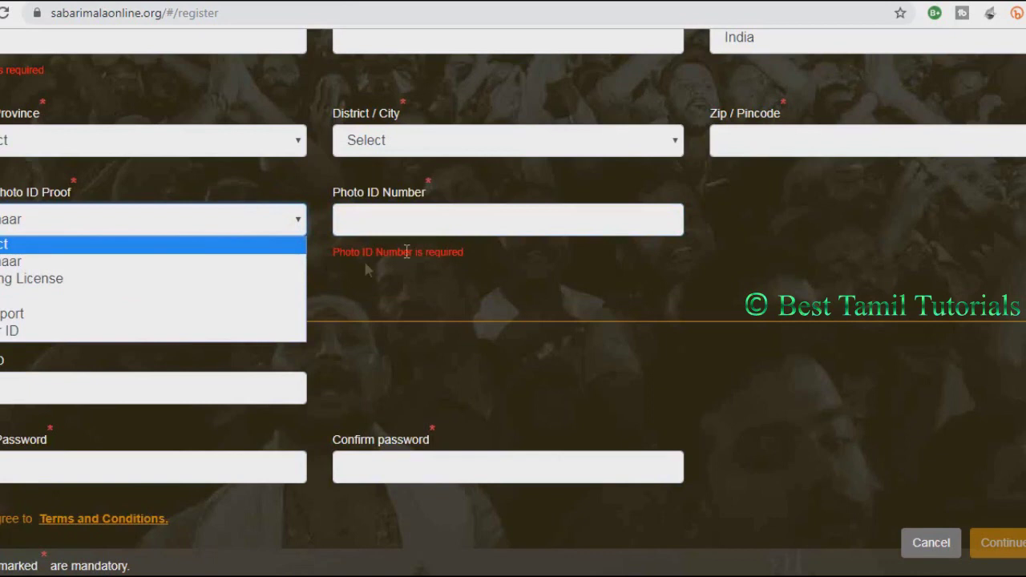
pyautogui.click(280, 262)
pyautogui.click(280, 228)
pyautogui.click(231, 276)
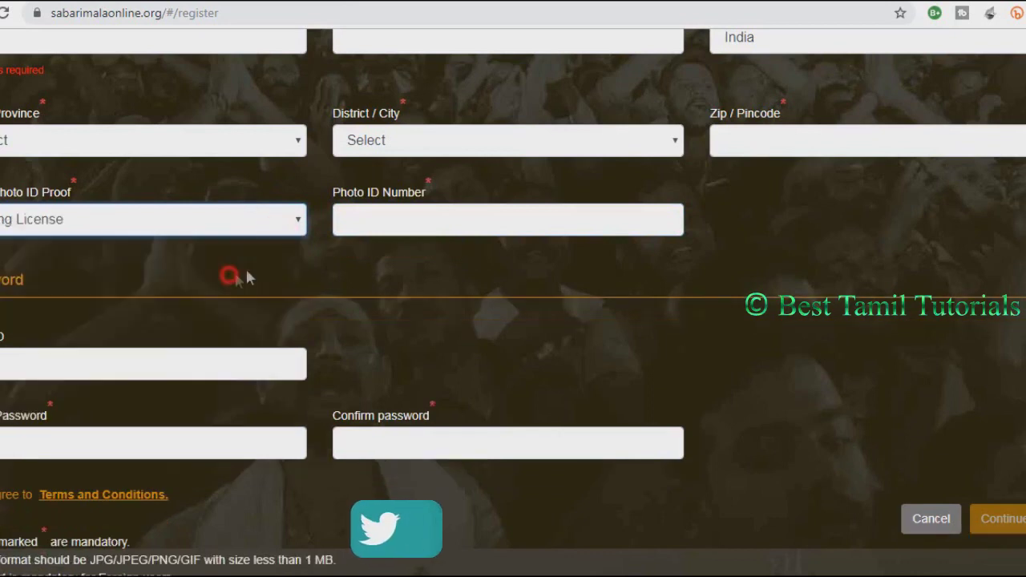
pyautogui.click(392, 215)
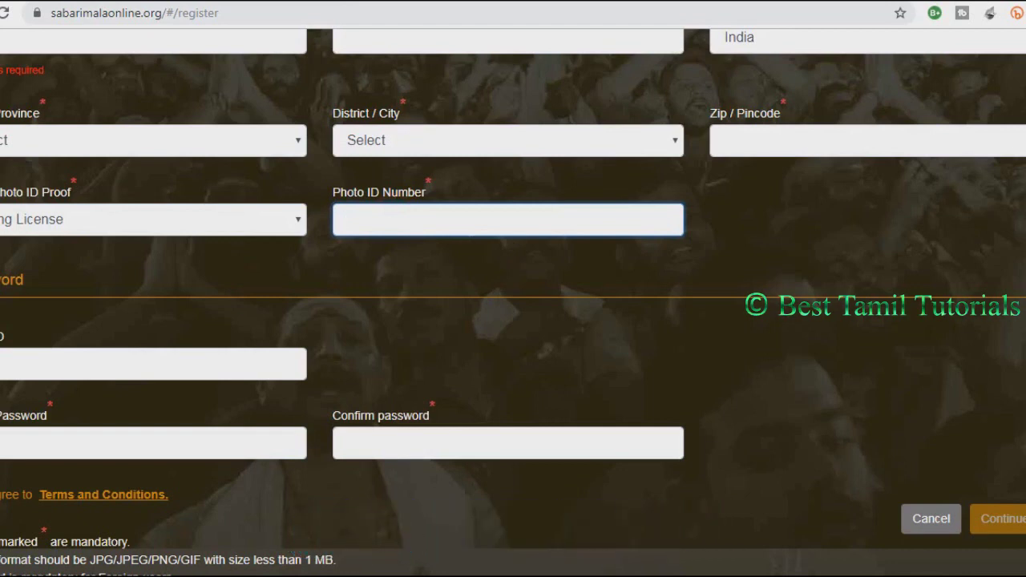
pyautogui.click(271, 289)
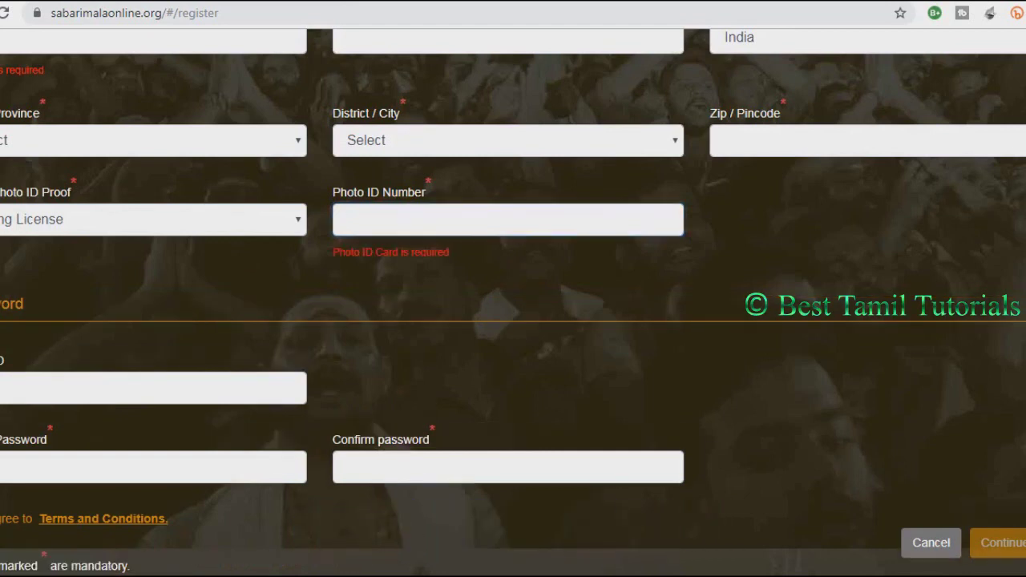
pyautogui.scroll(-1, 202, 389)
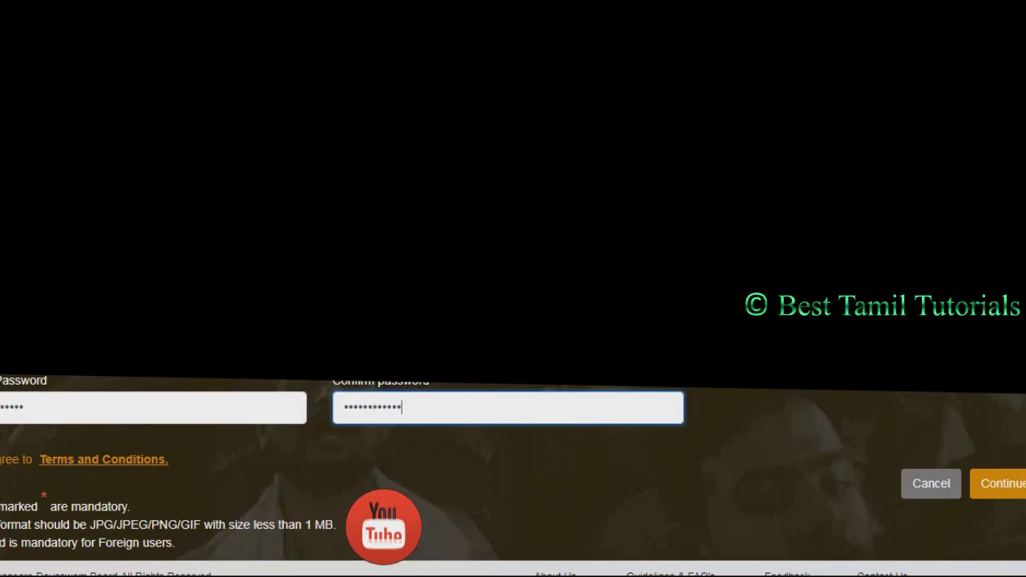
# - Continue the registration, then enter the mobile verification code and submit it
pyautogui.click(1015, 485)
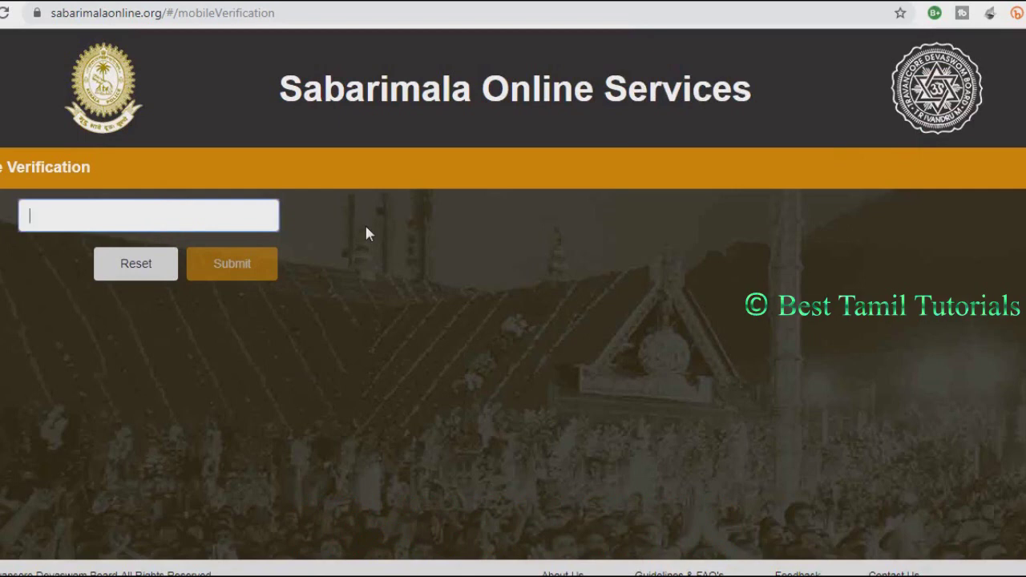
pyautogui.click(249, 264)
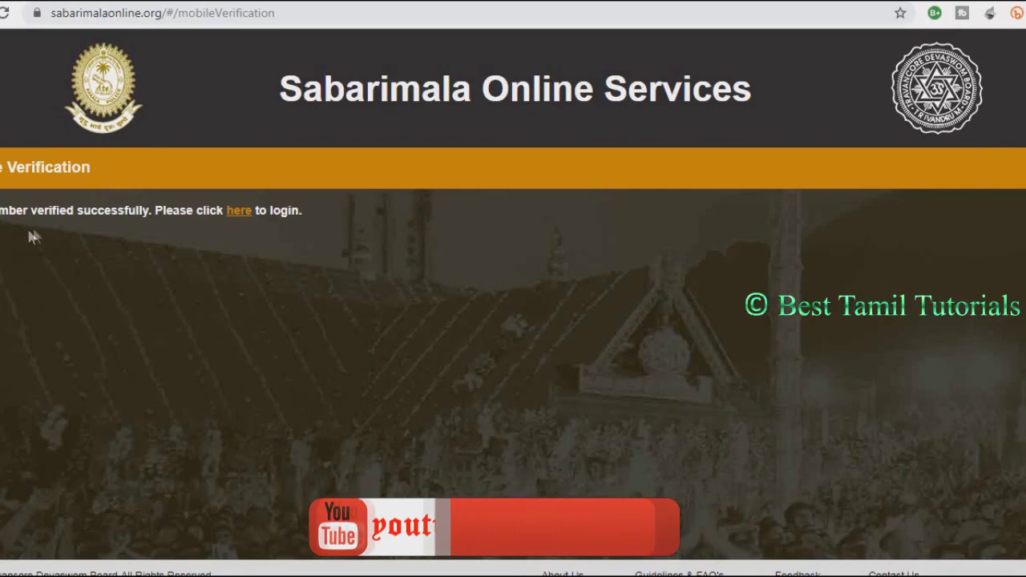
# - Follow the 'here' link from the success message to the login page
pyautogui.click(239, 212)
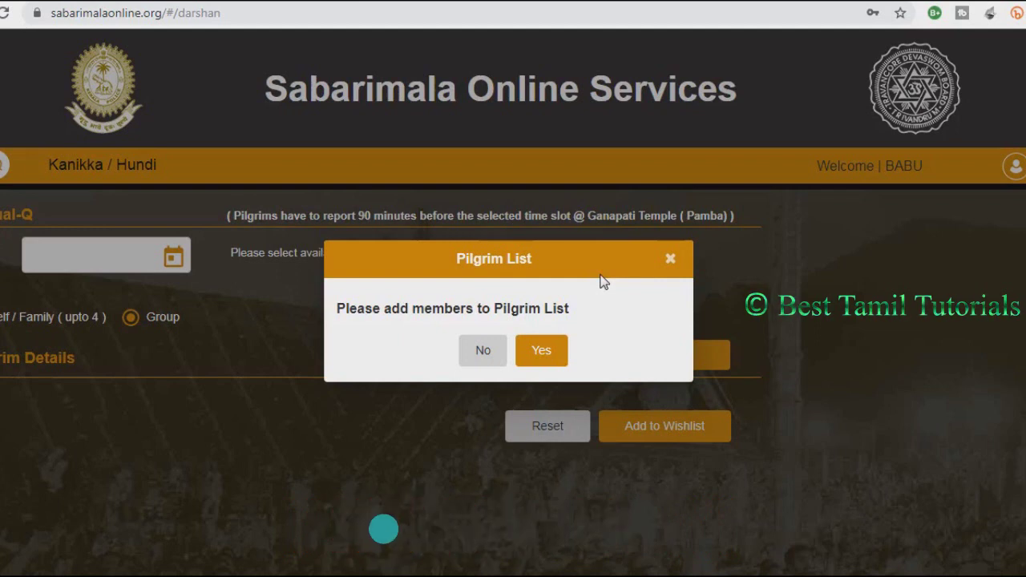
# - Answer Yes to adding Pilgrim List members, then open the empty Add Pilgrim form
pyautogui.click(541, 350)
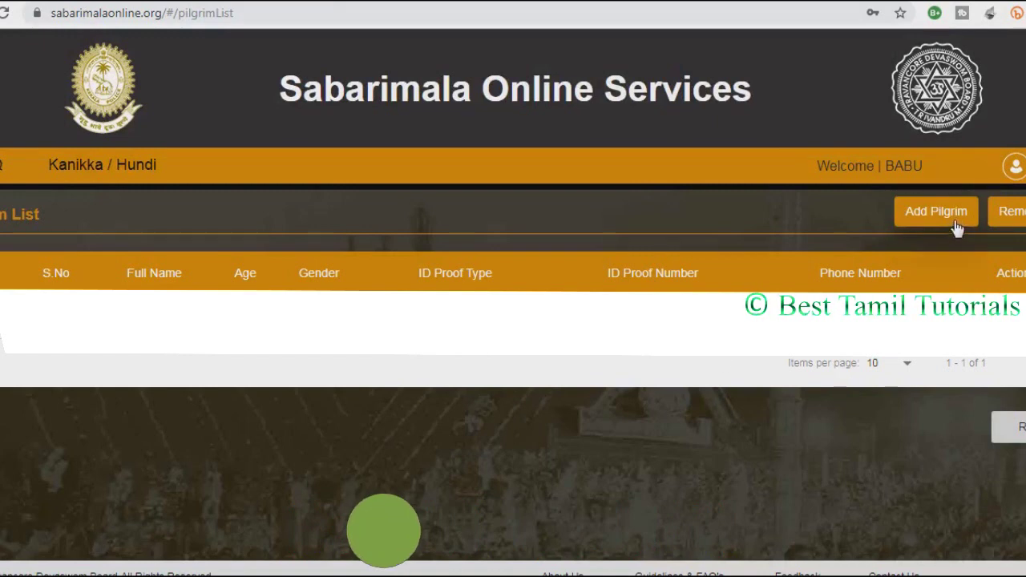
pyautogui.click(942, 215)
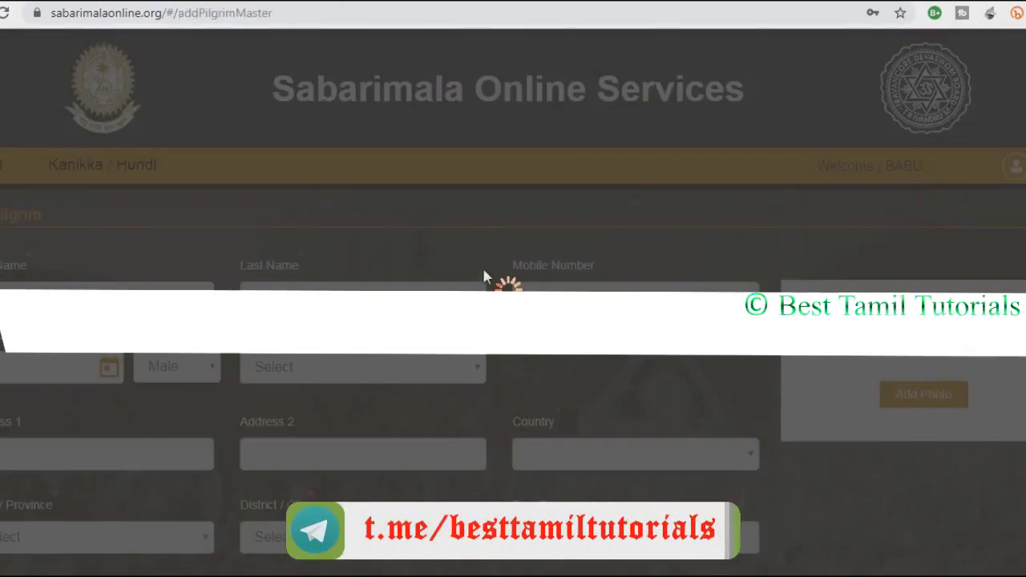
pyautogui.scroll(-2, 183, 313)
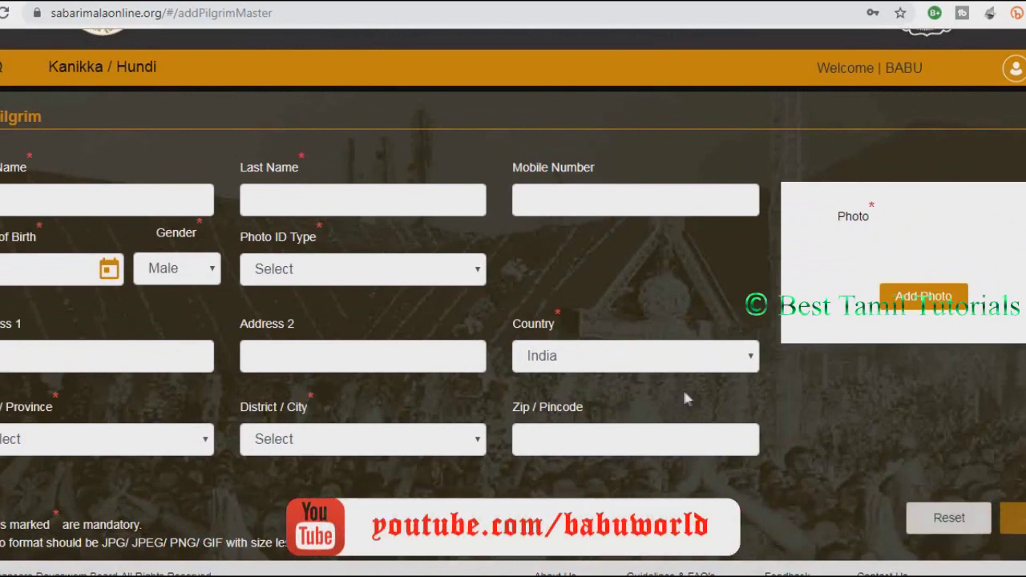
pyautogui.scroll(2, 684, 395)
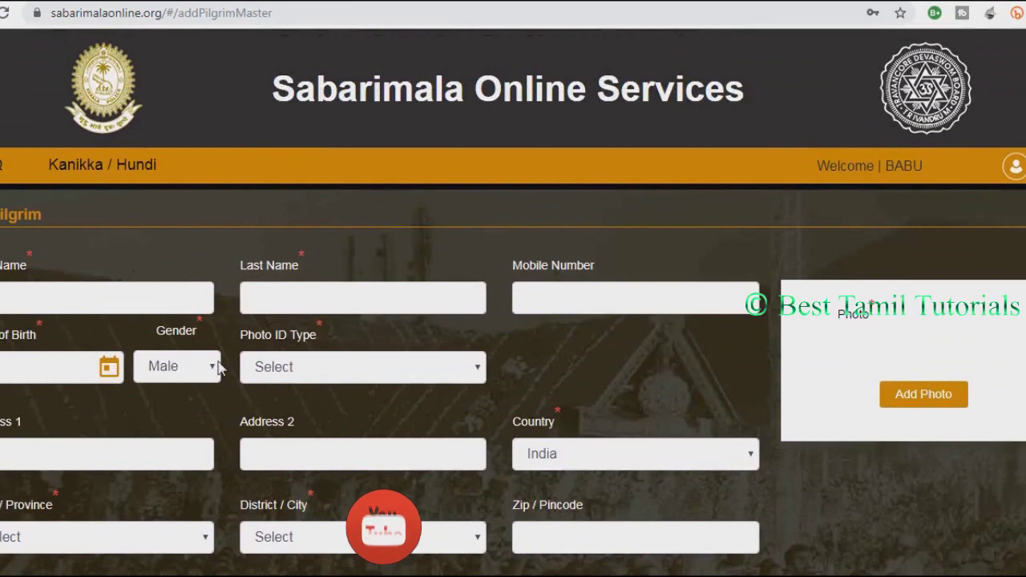
pyautogui.scroll(-2, 219, 367)
pyautogui.scroll(2, 218, 367)
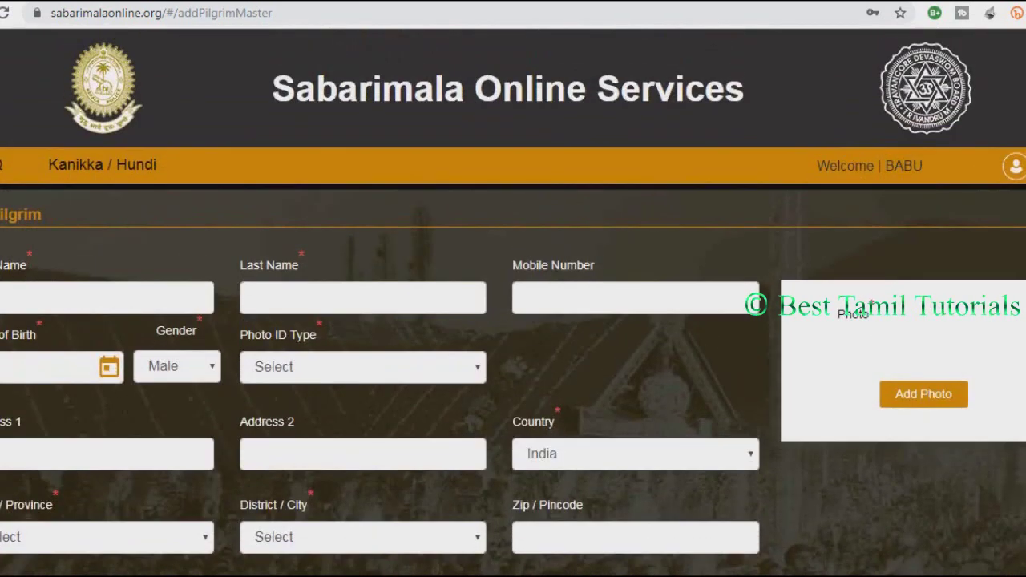
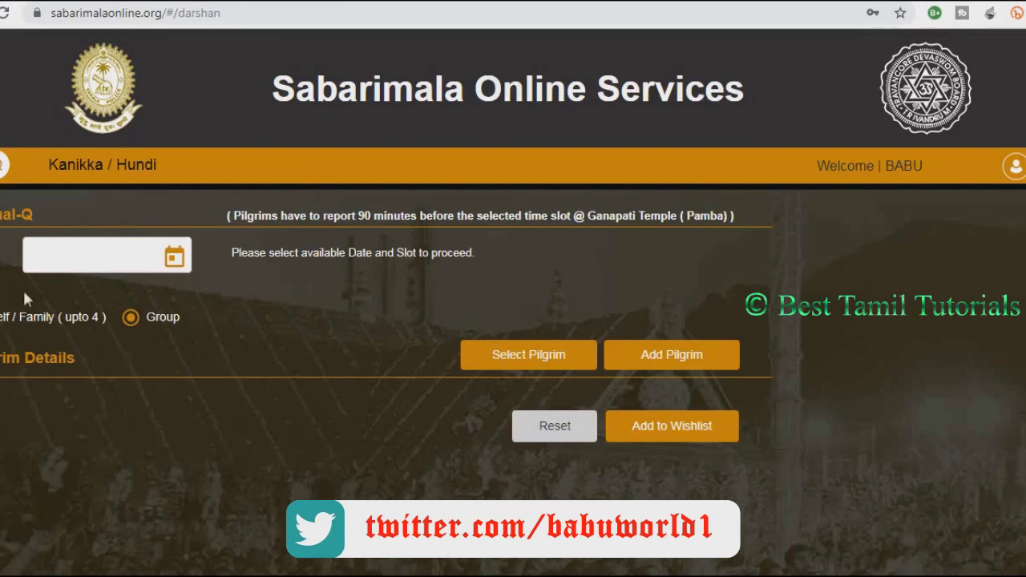
# - Open the date calendar on the Virtual-Q darshan booking form
pyautogui.click(173, 262)
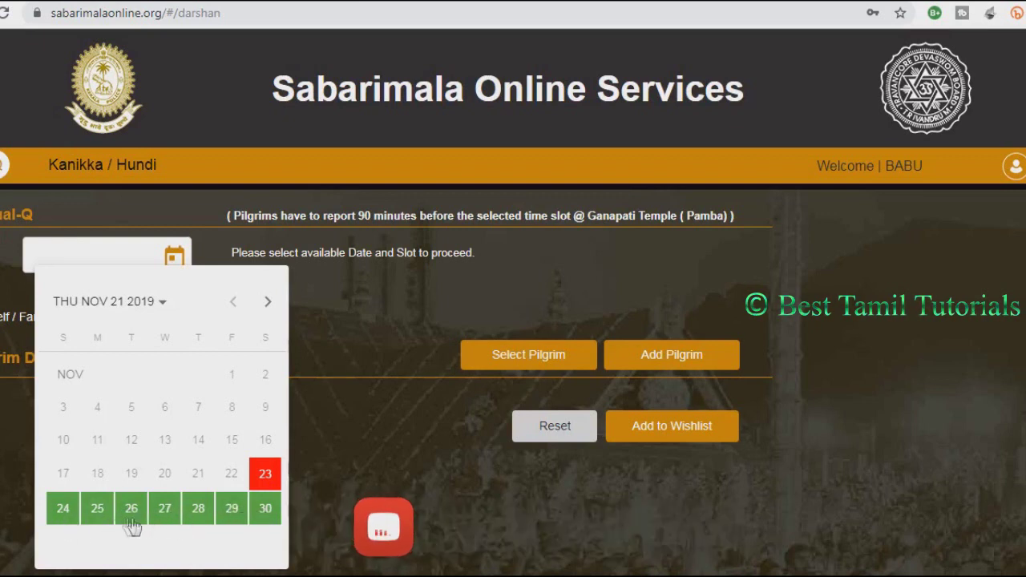
# - Set the darshan date to 25-11-2019, changing from 24, and pick the 12:00–13:00 slot
pyautogui.click(63, 509)
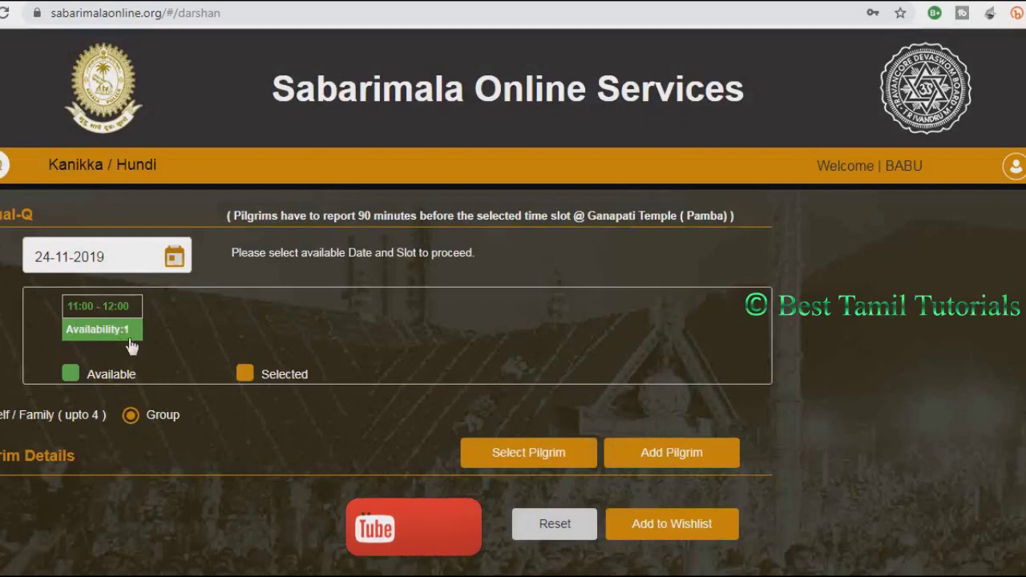
pyautogui.click(173, 255)
pyautogui.click(94, 506)
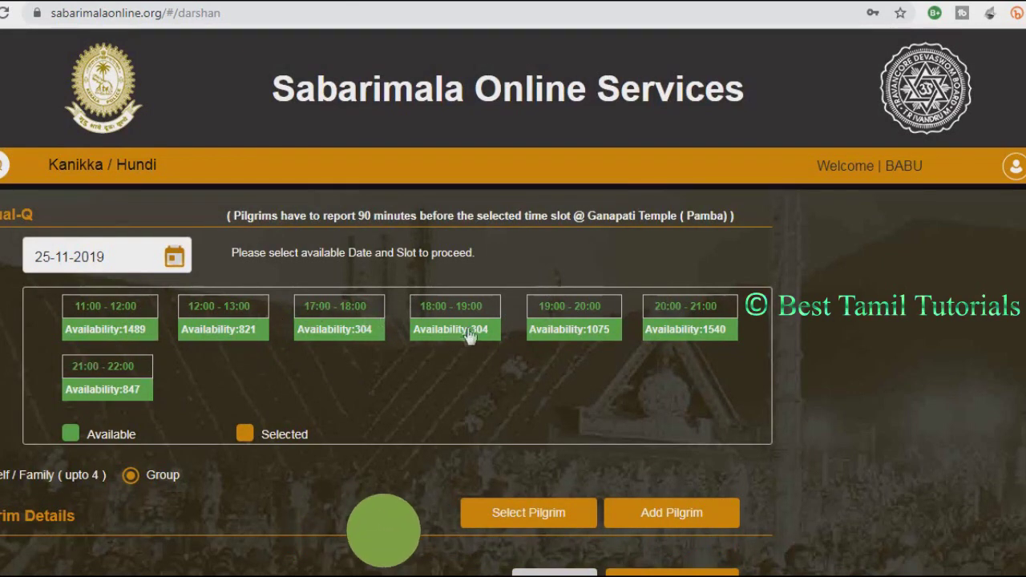
pyautogui.click(216, 319)
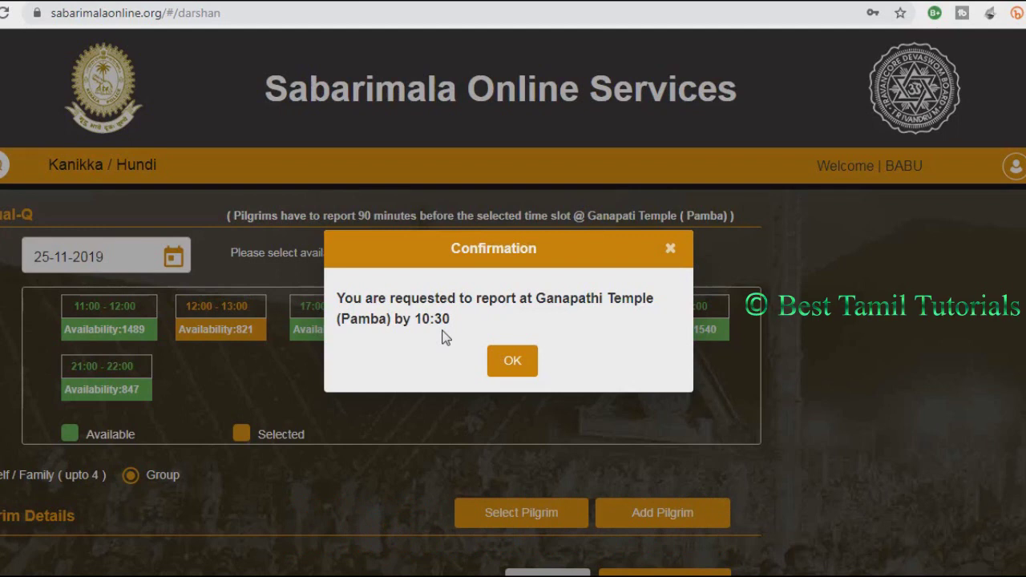
# - Accept the report-at-Pamba-by-10:30 confirmation and scroll down the darshan form
pyautogui.click(504, 365)
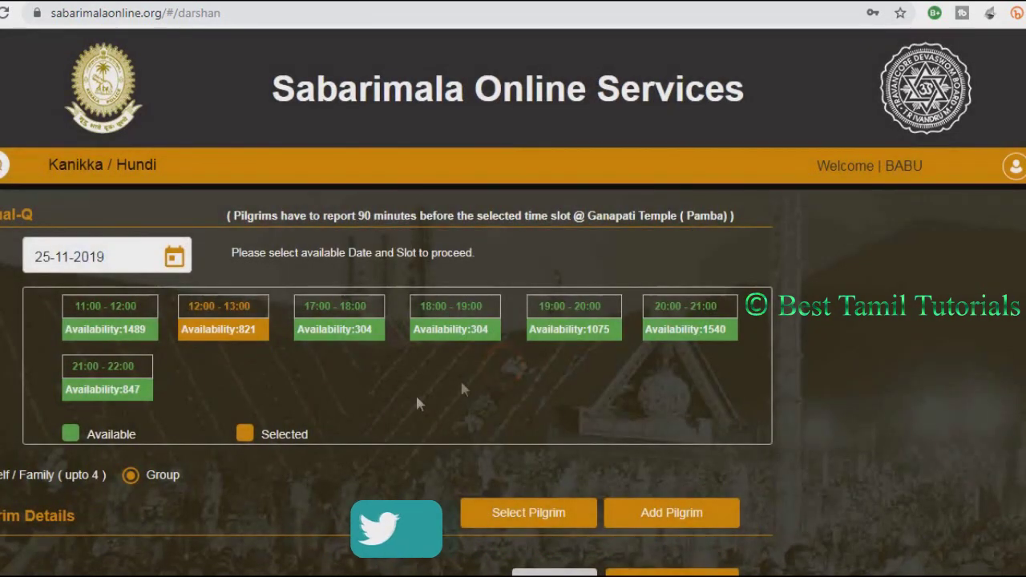
pyautogui.scroll(-1, 318, 422)
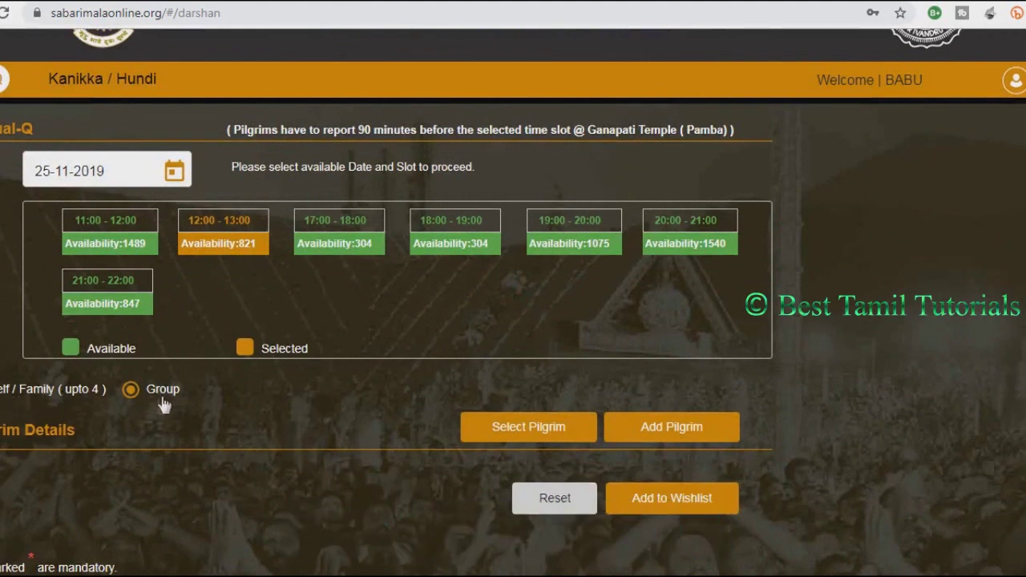
# - Choose Self / Family (upto 4) as booking type to reveal pilgrim and prasadam details
pyautogui.click(39, 394)
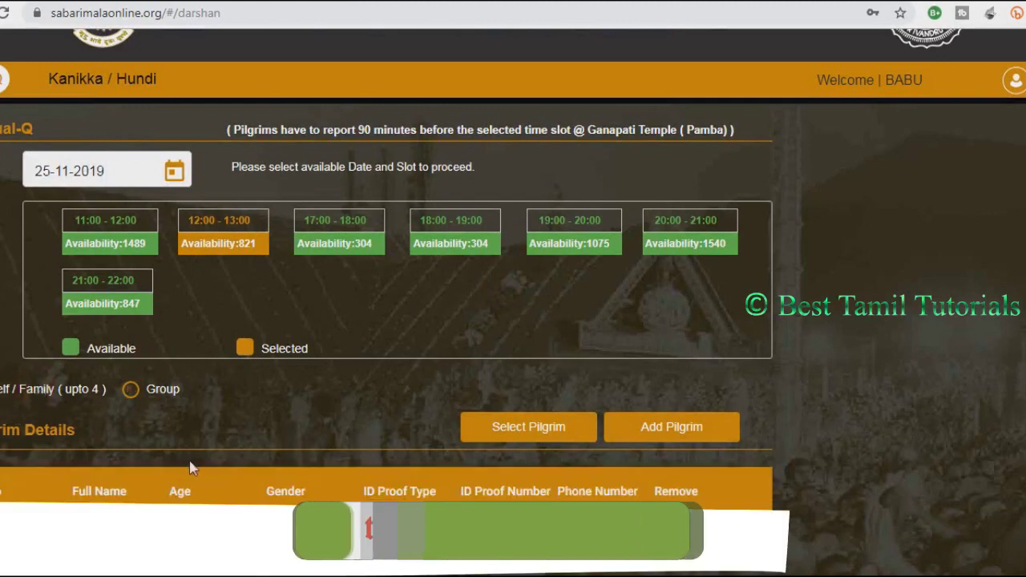
pyautogui.scroll(-5, 196, 470)
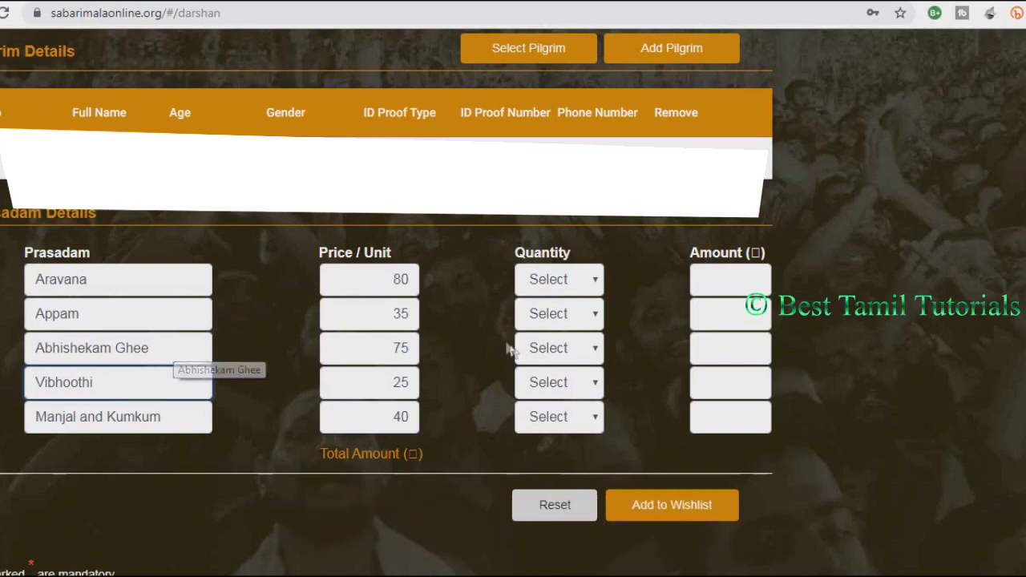
# - Order one each of Aravana, Appam and Abhishekam Ghee
pyautogui.click(545, 289)
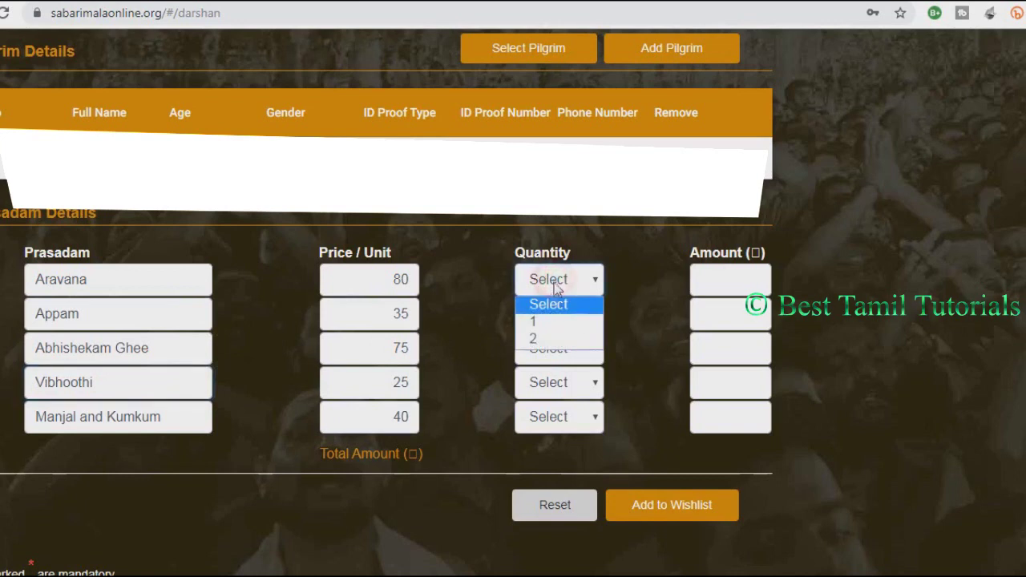
pyautogui.click(530, 321)
pyautogui.click(587, 319)
pyautogui.click(552, 354)
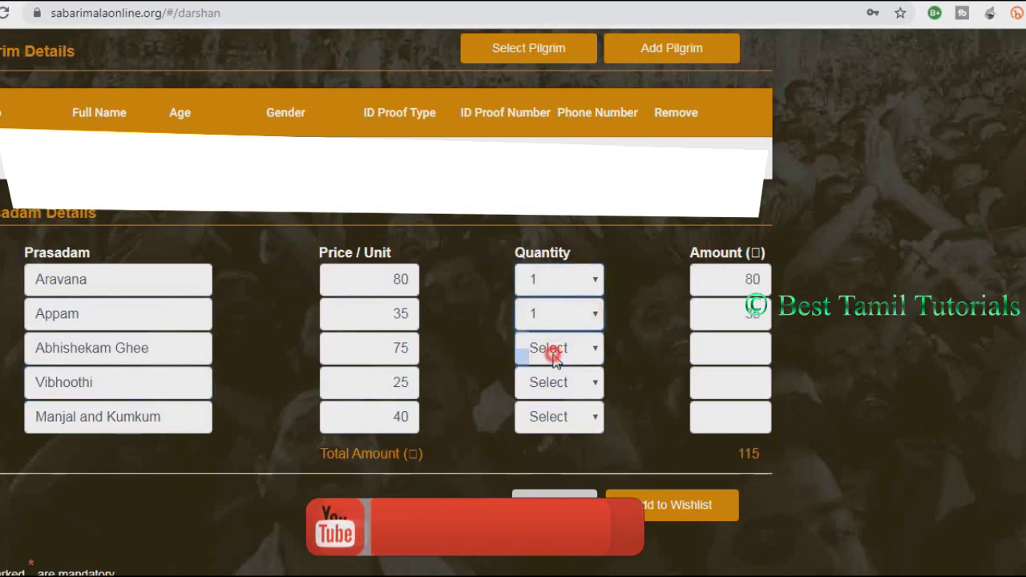
pyautogui.click(563, 349)
pyautogui.click(546, 389)
# - Order one Vibhoothi and one Manjal and Kumkum, then wishlist the 255 booking
pyautogui.click(568, 383)
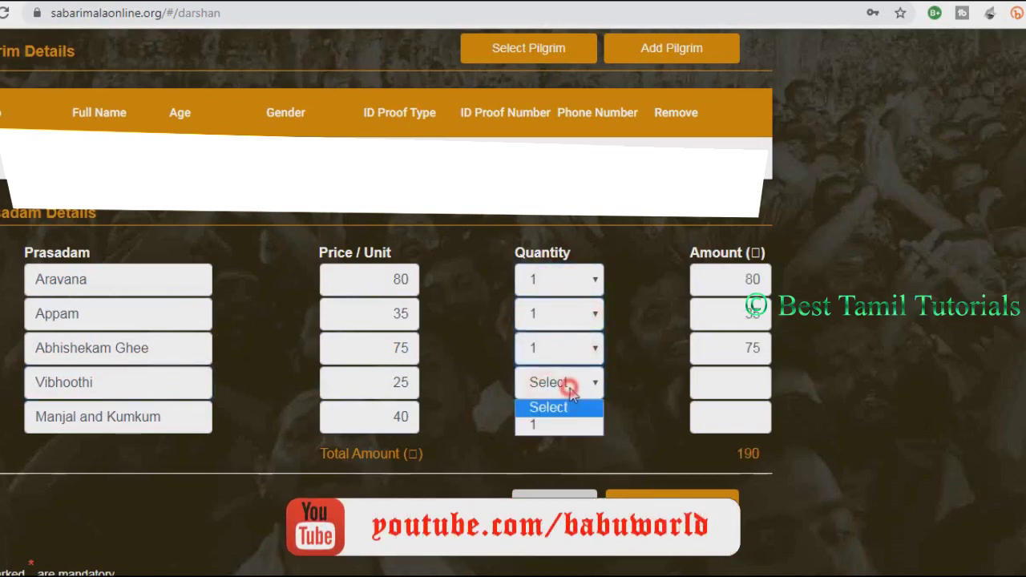
pyautogui.click(563, 425)
pyautogui.click(589, 421)
pyautogui.click(566, 459)
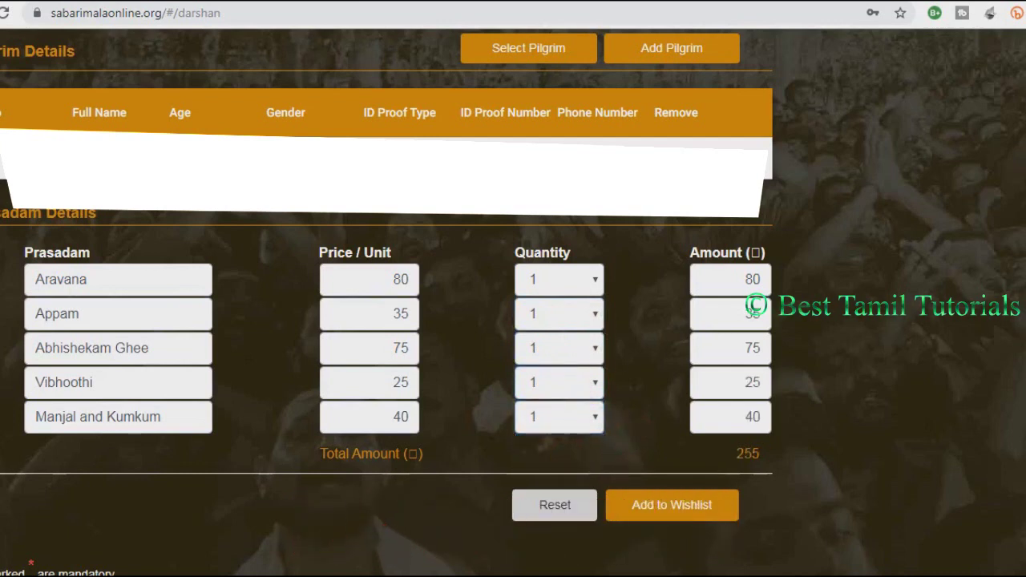
pyautogui.moveTo(771, 458); pyautogui.dragTo(742, 469)
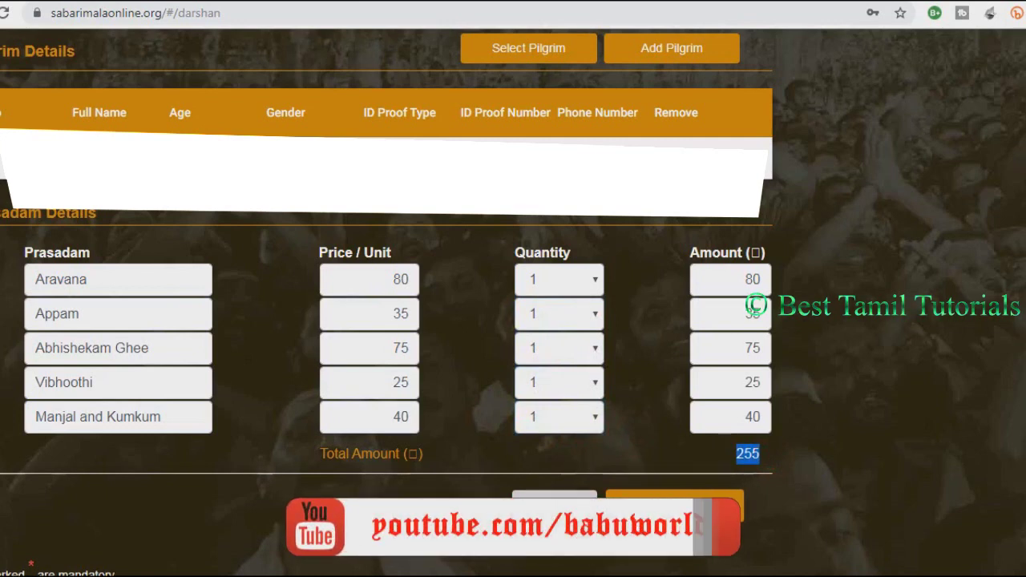
pyautogui.click(674, 506)
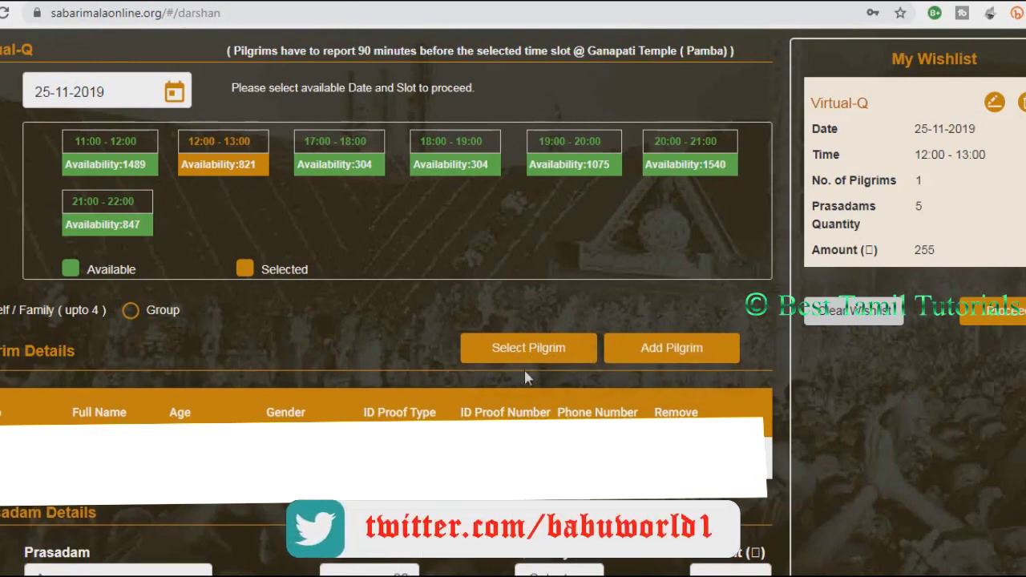
# - Move the wishlisted booking to payment and pay the 265 grand total
pyautogui.scroll(2, 537, 362)
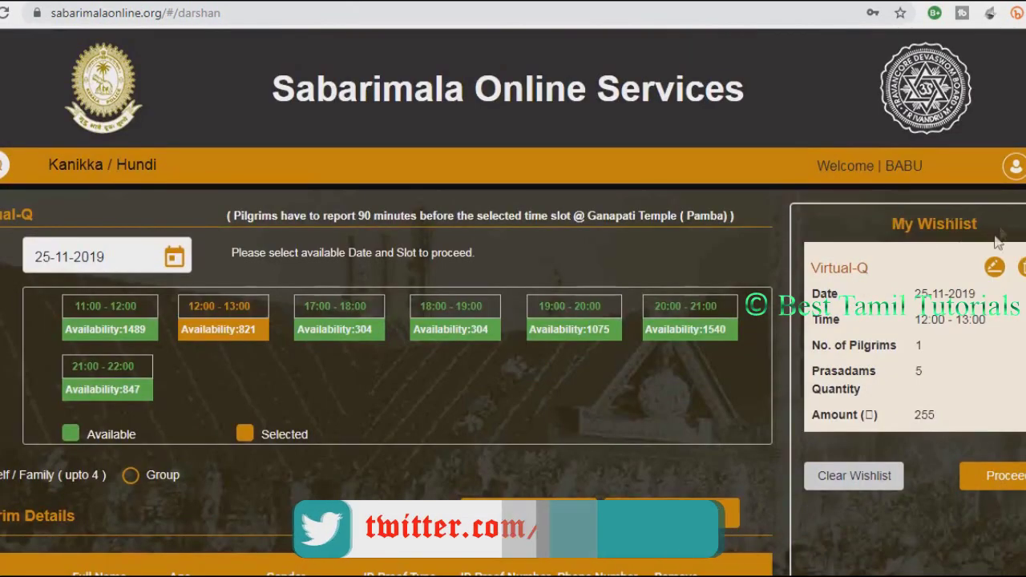
pyautogui.click(1011, 477)
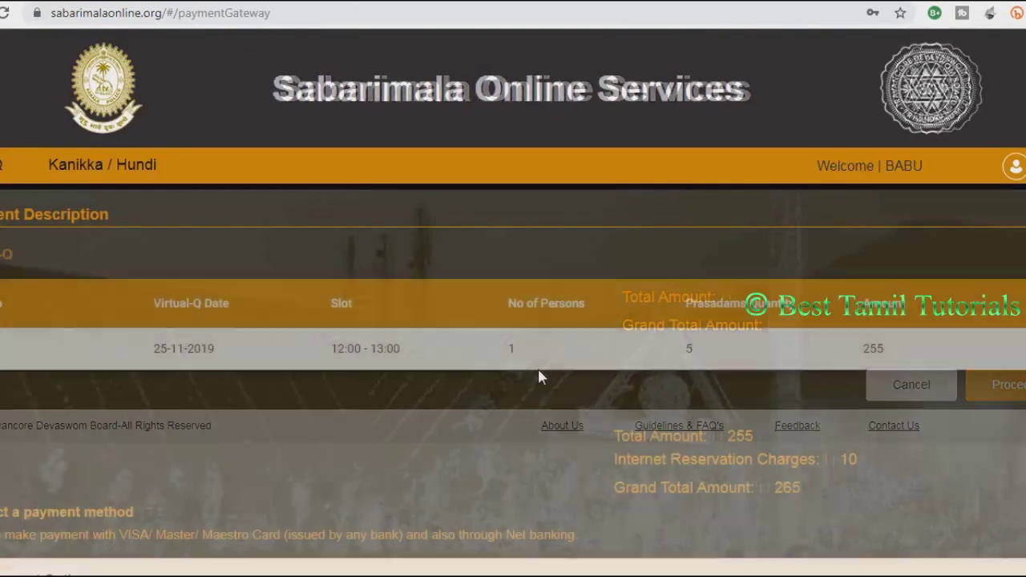
pyautogui.scroll(-2, 540, 377)
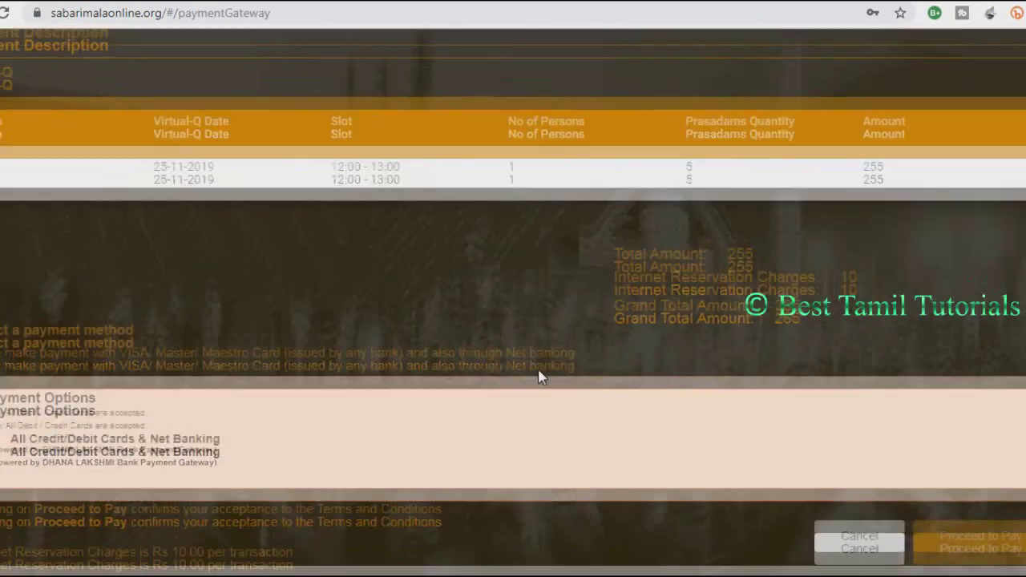
pyautogui.scroll(2, 540, 376)
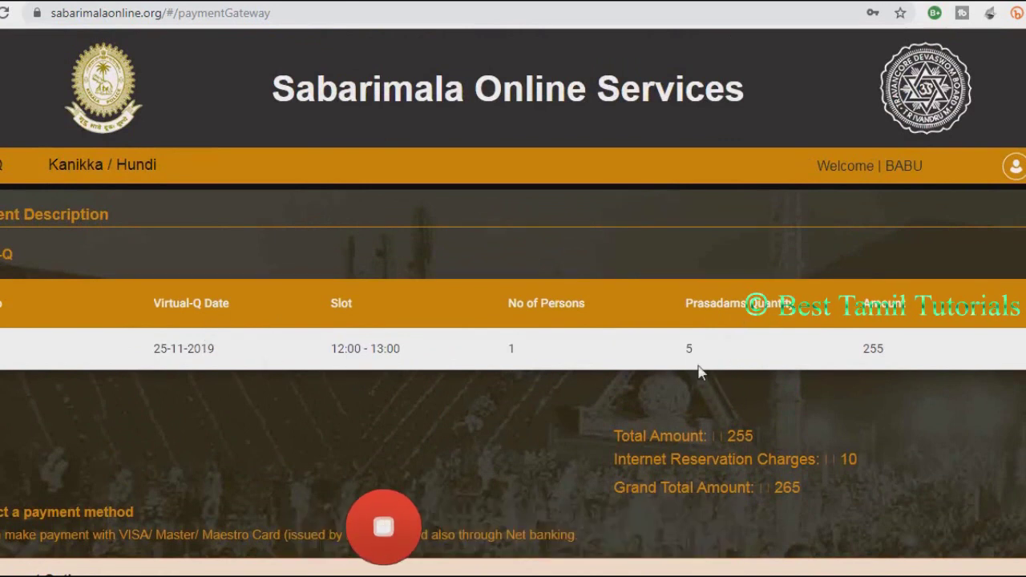
pyautogui.scroll(-2, 698, 372)
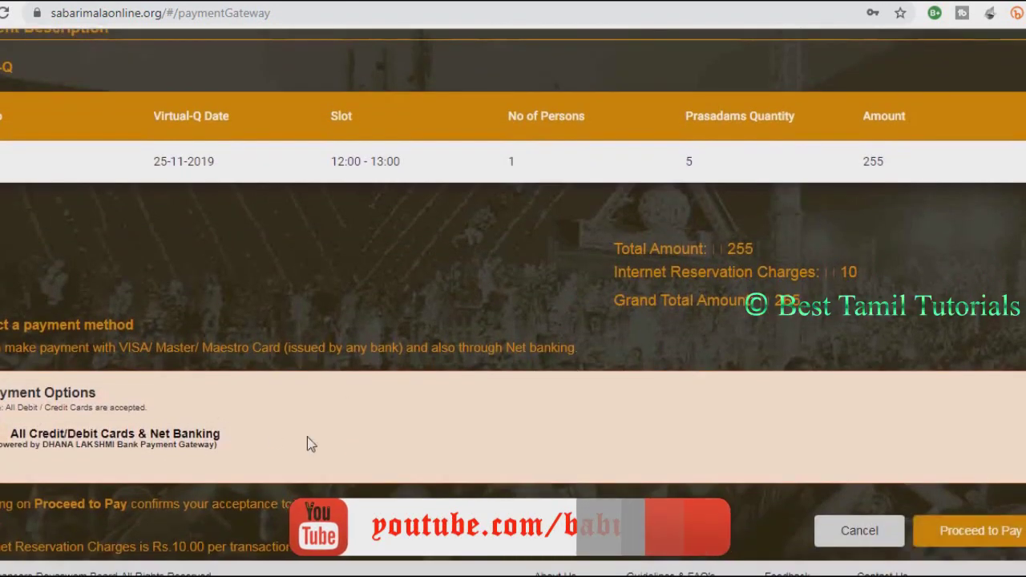
pyautogui.click(988, 537)
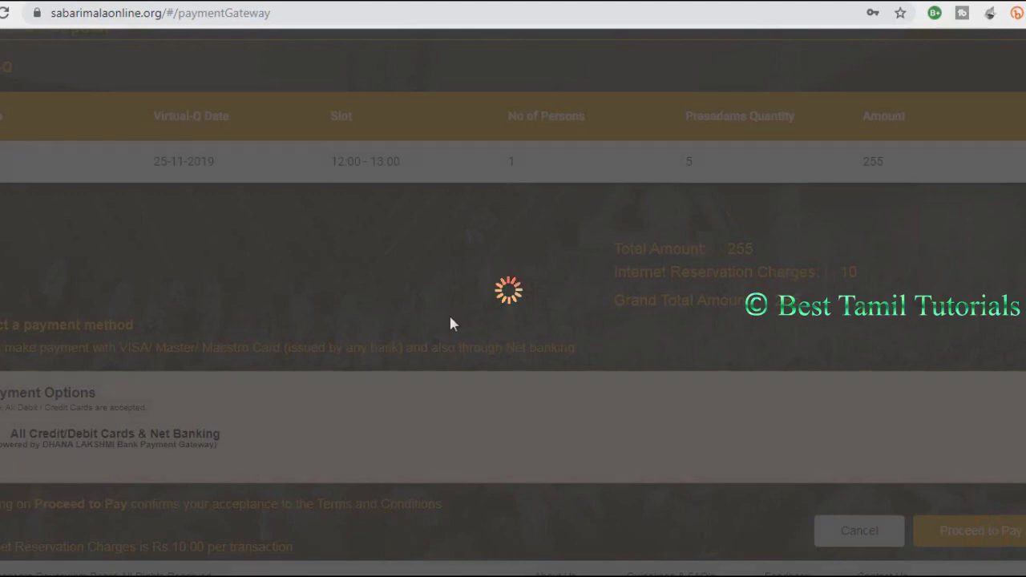